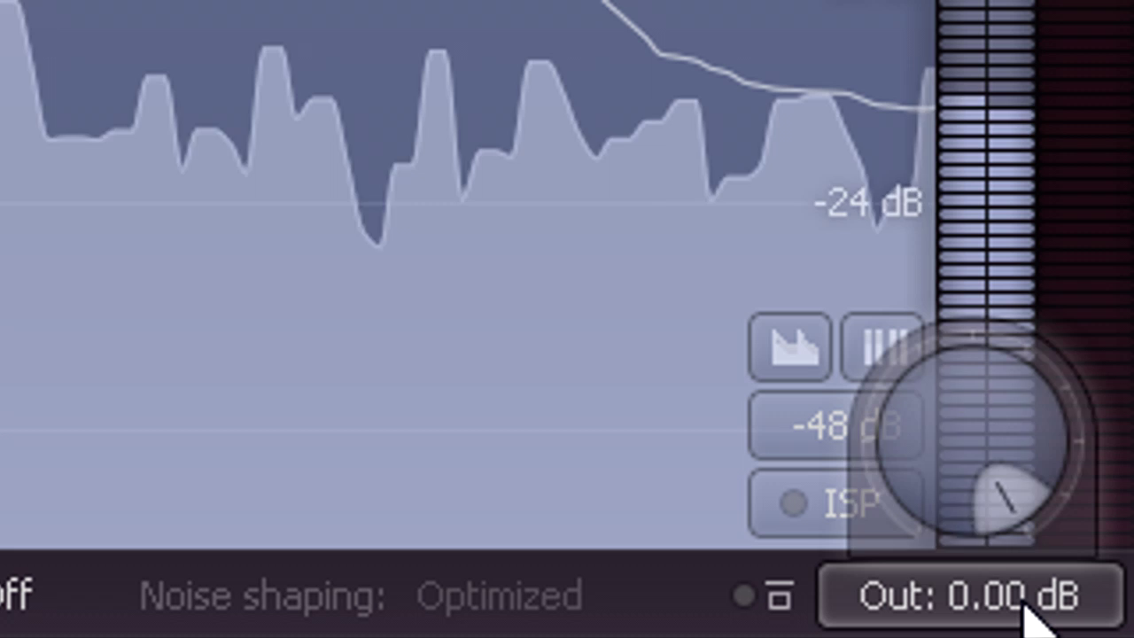
Type -0.1 dB into the Out field as the output ceiling.
{"action": "double_click", "coordinate": [993, 608]}
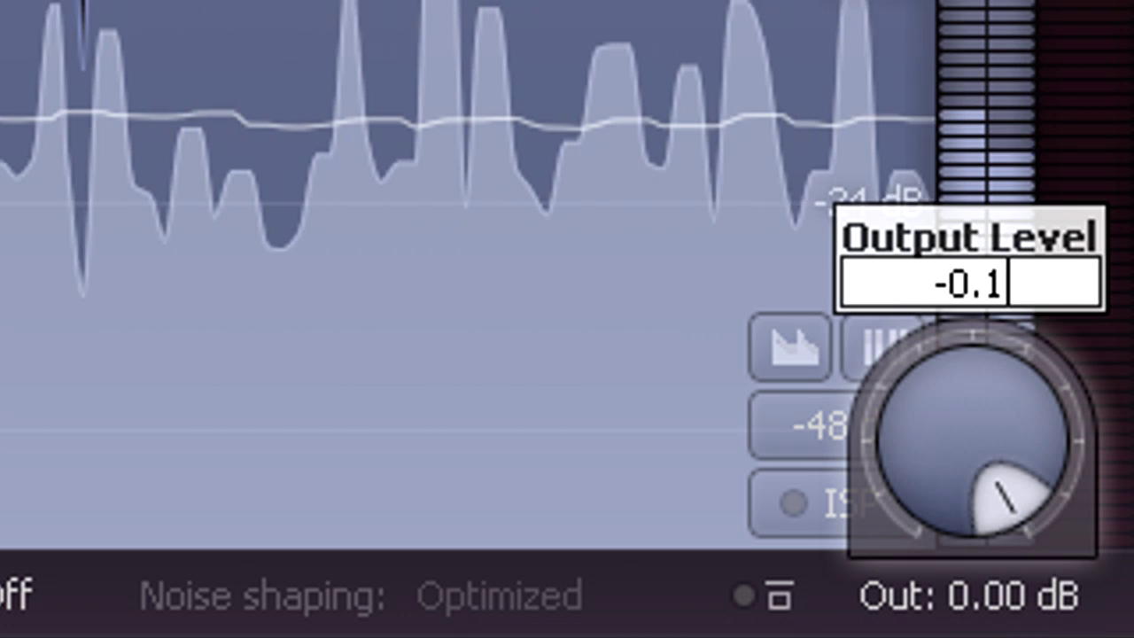
{"action": "key", "text": "Return"}
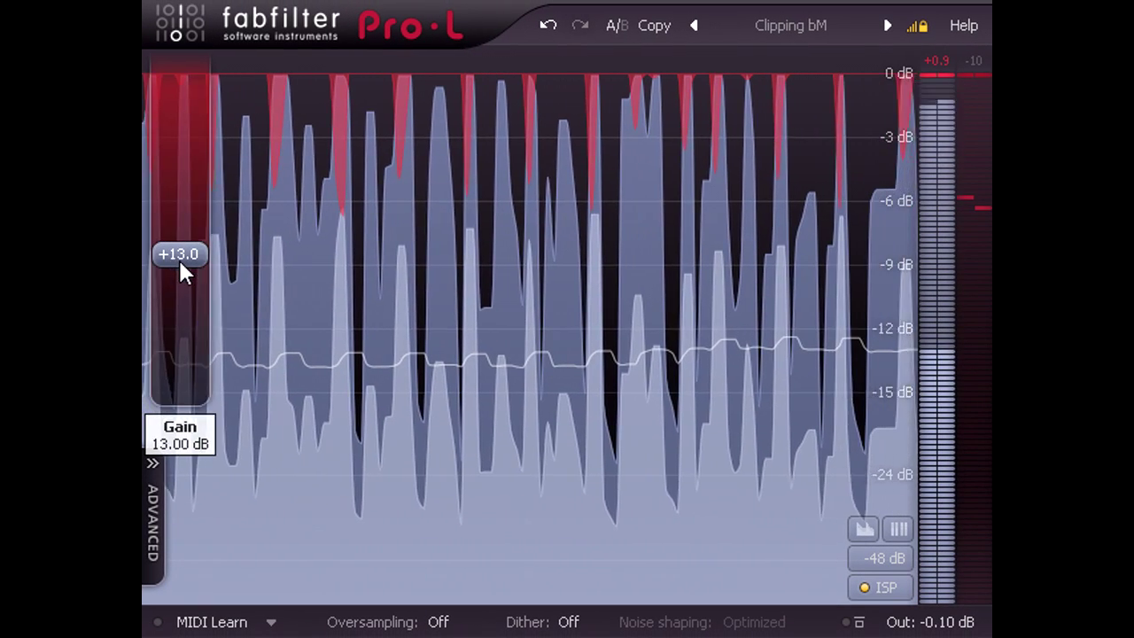
Lower the input gain to +10.0 dB and expand the Advanced settings panel.
{"action": "left_click_drag", "start_coordinate": [180, 264], "coordinate": [180, 296]}
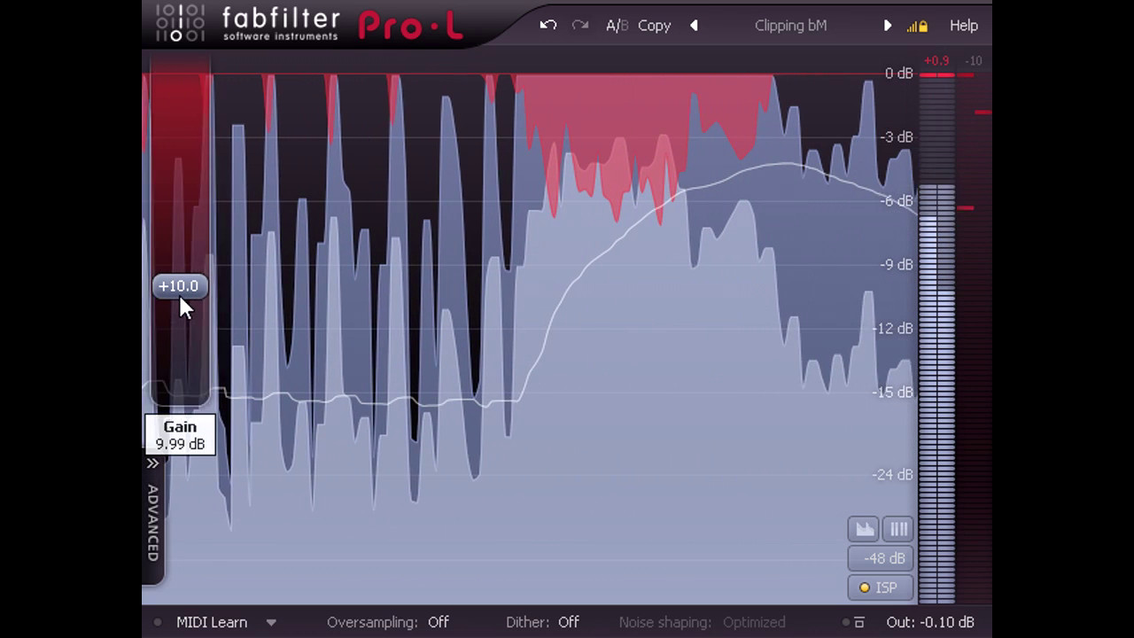
{"action": "left_click", "coordinate": [155, 467]}
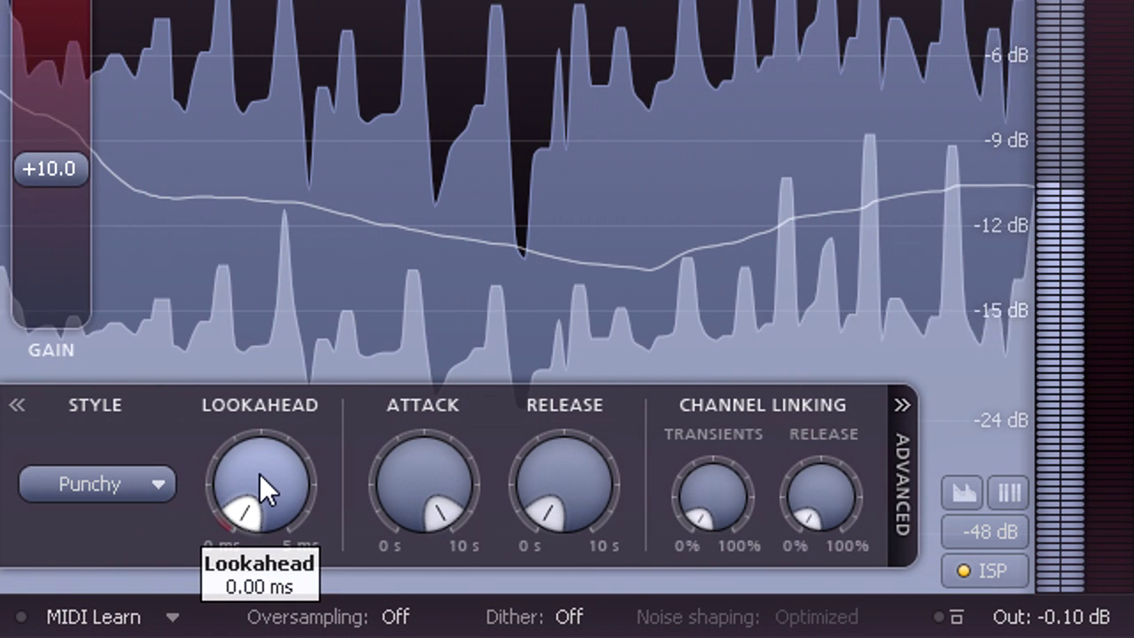
Sweep the lookahead up to about 2.9 ms, then settle it near 0.3 ms.
{"action": "left_click_drag", "start_coordinate": [260, 474], "coordinate": [263, 329]}
{"action": "left_click_drag", "start_coordinate": [266, 251], "coordinate": [276, 196]}
{"action": "mouse_move", "coordinate": [274, 288]}
{"action": "left_mouse_down"}
{"action": "mouse_move", "coordinate": [270, 332]}
{"action": "mouse_move", "coordinate": [270, 293]}
{"action": "left_mouse_up"}
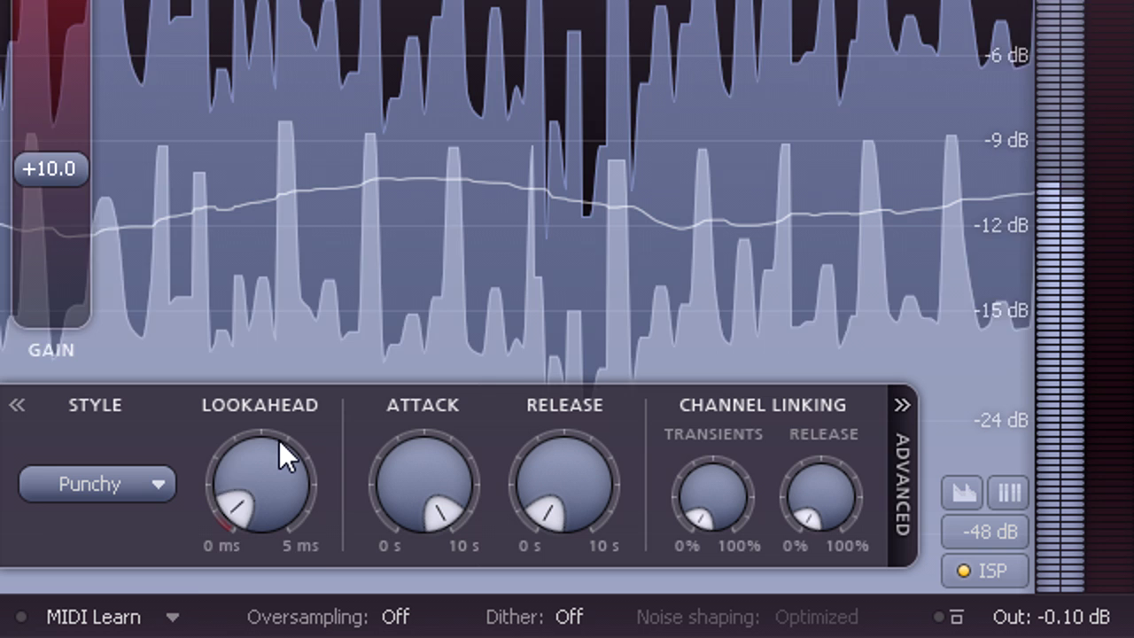
{"action": "mouse_move", "coordinate": [284, 464]}
{"action": "mouse_move", "coordinate": [426, 462]}
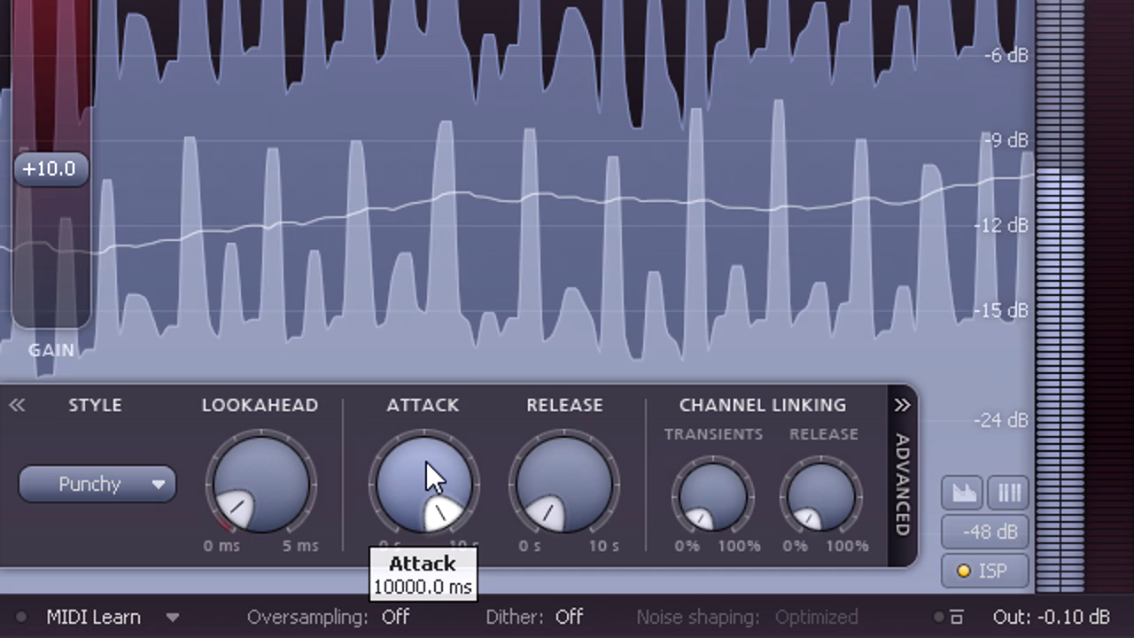
Set the meter range to -16 dB and raise the release to about 2855 ms.
{"action": "mouse_move", "coordinate": [750, 513]}
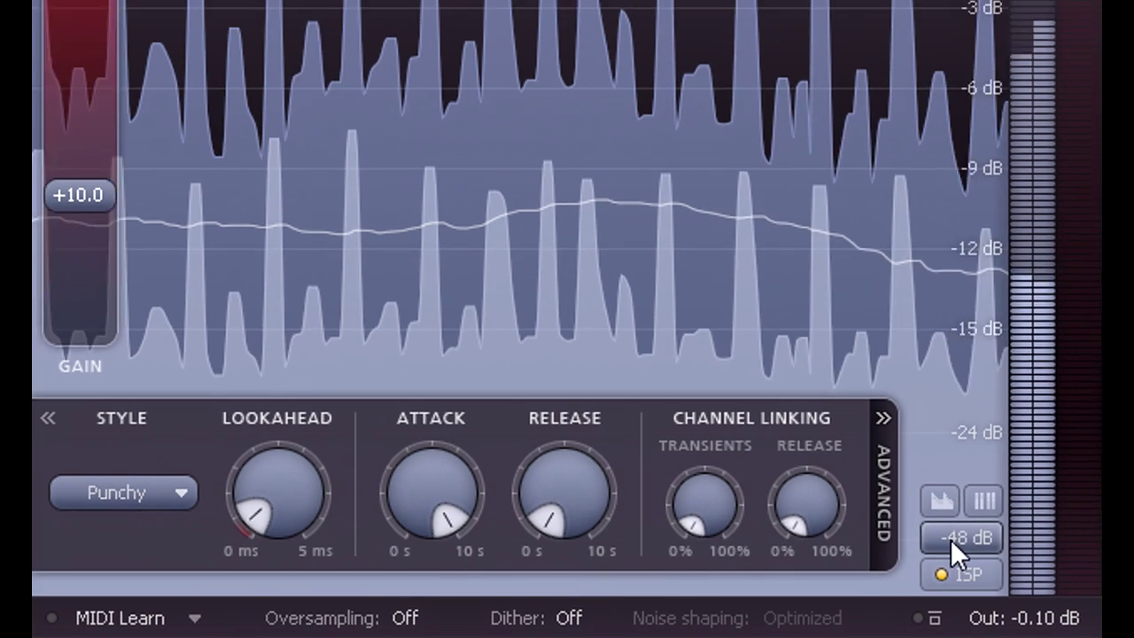
{"action": "left_click", "coordinate": [982, 532]}
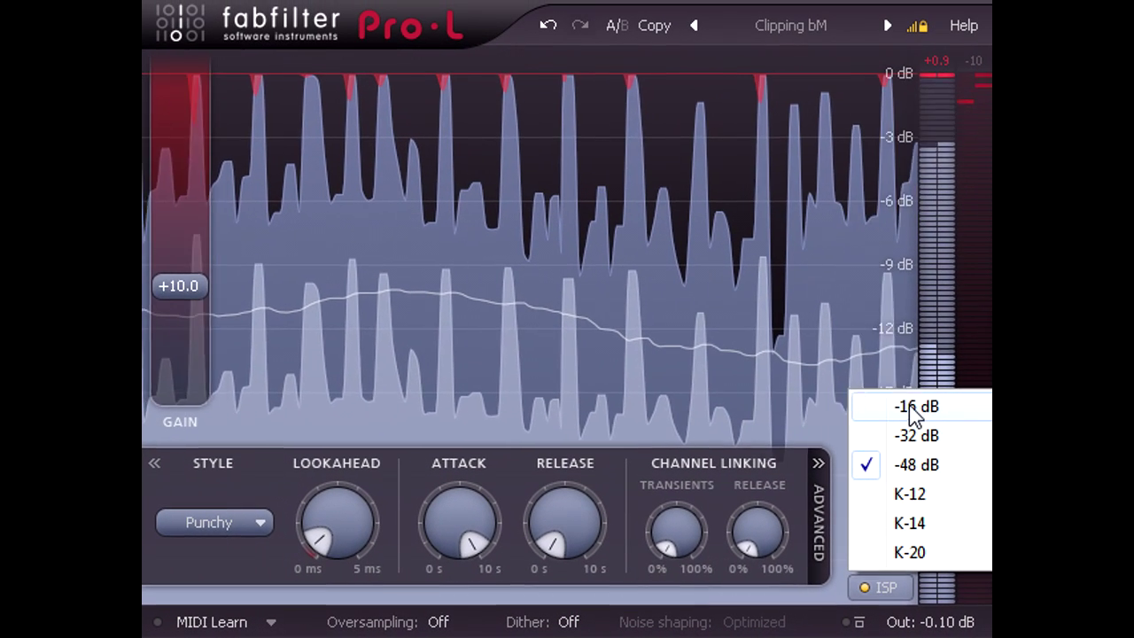
{"action": "left_click", "coordinate": [928, 401]}
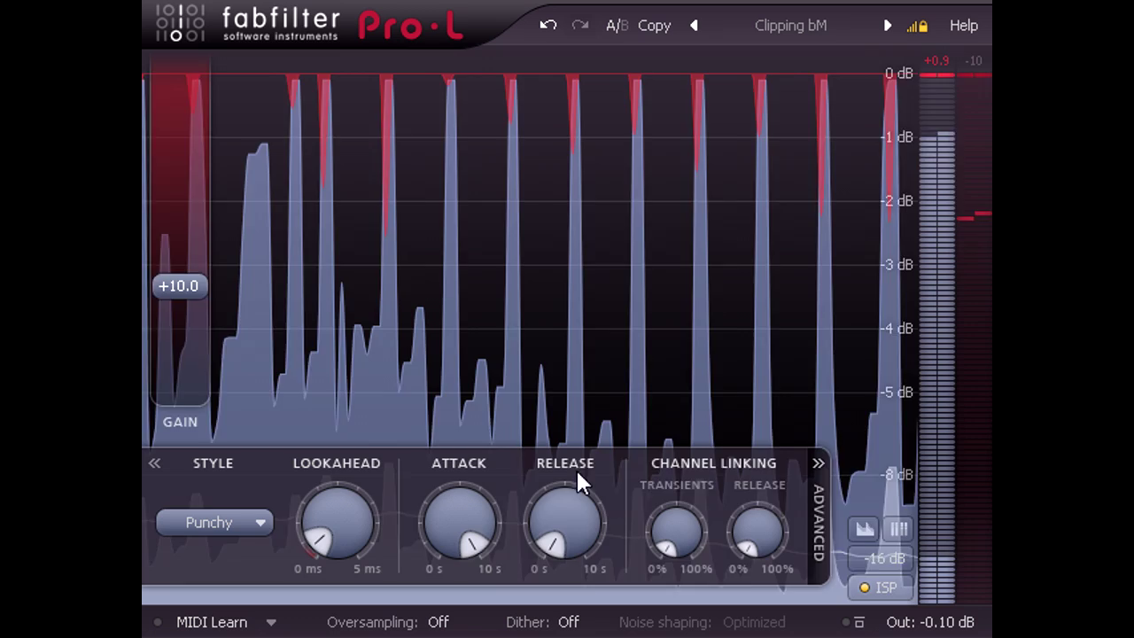
{"action": "left_click_drag", "start_coordinate": [561, 512], "coordinate": [569, 373]}
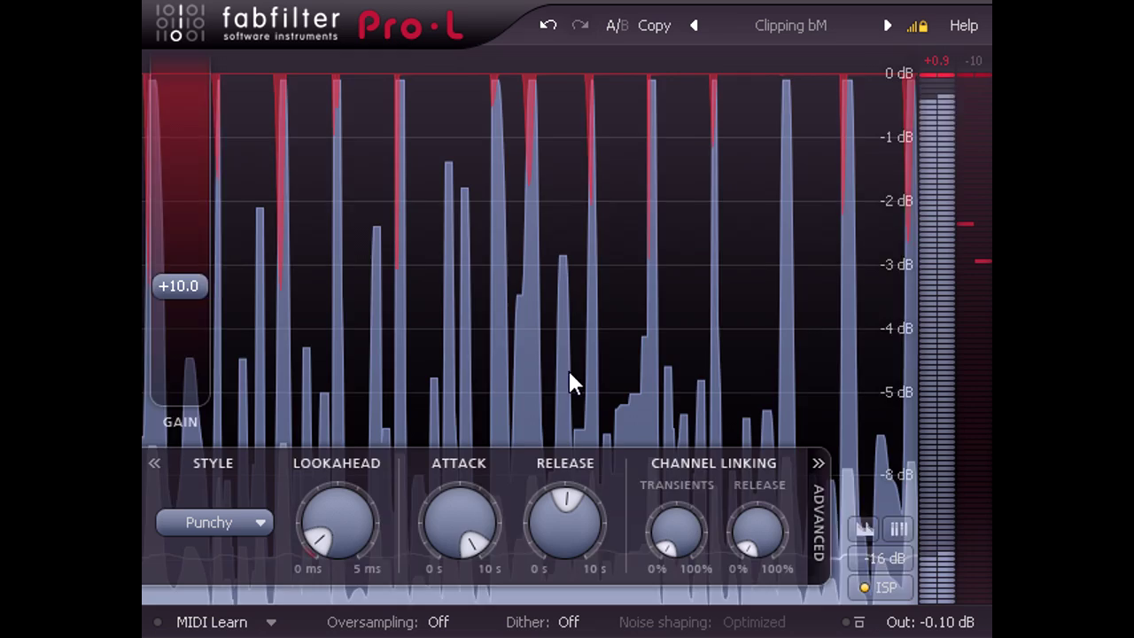
Lower the attack to 2.5 ms and bring the release down toward 614 ms.
{"action": "left_click_drag", "start_coordinate": [456, 514], "coordinate": [453, 637]}
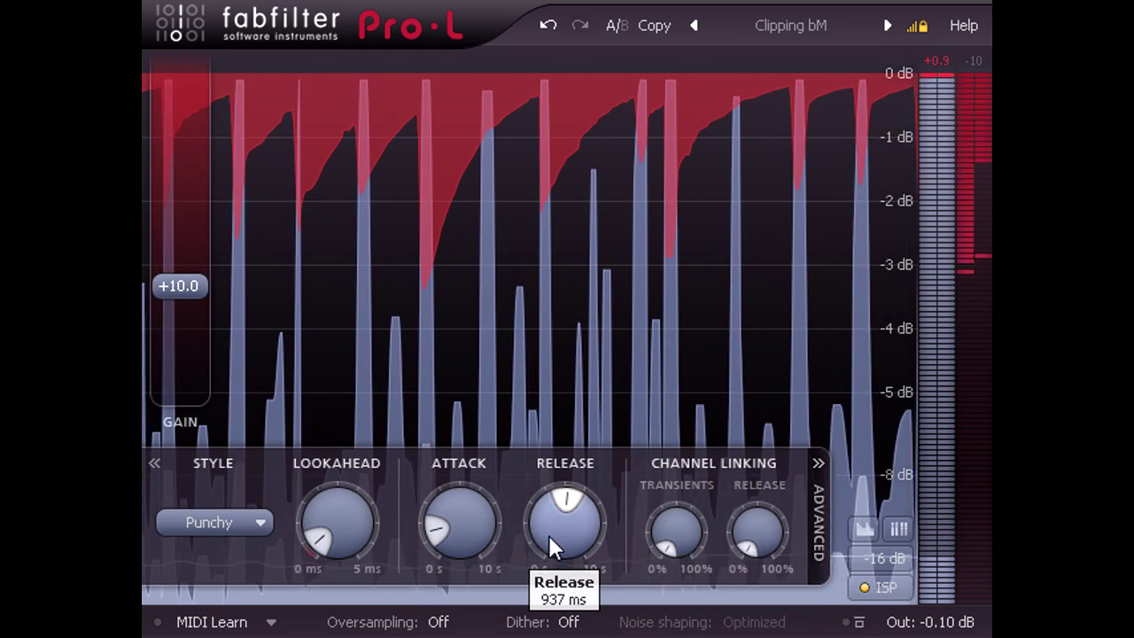
{"action": "scroll", "coordinate": [547, 537], "scroll_direction": "down", "scroll_amount": 2}
{"action": "left_click_drag", "start_coordinate": [547, 543], "coordinate": [549, 634]}
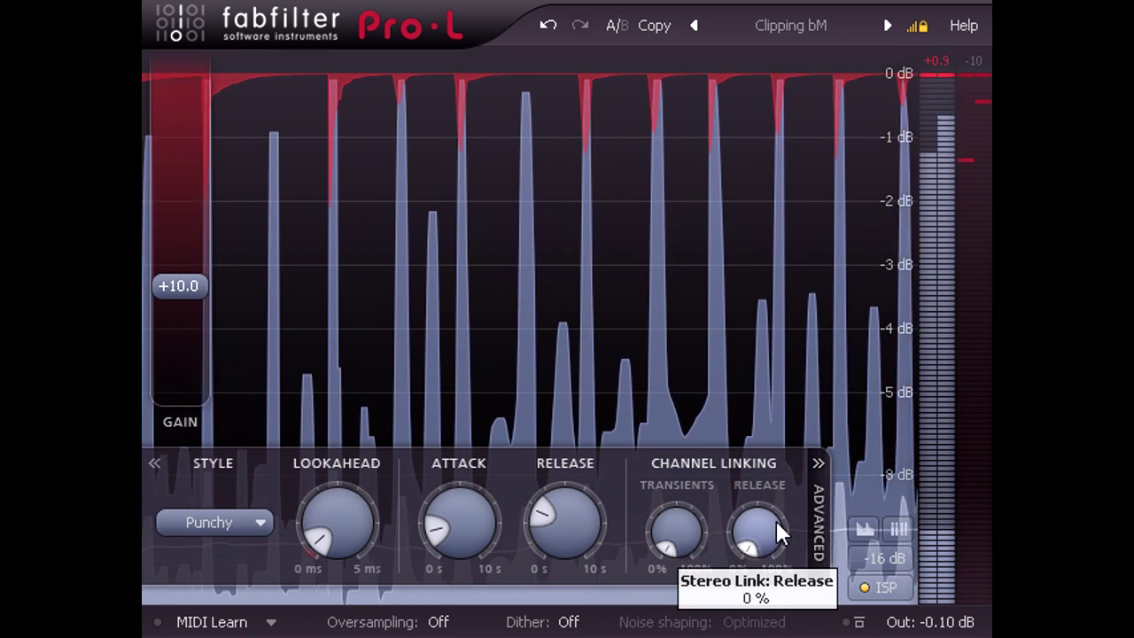
Set channel linking release to 86 % and transients to 67 %, then reset peak hold.
{"action": "mouse_move", "coordinate": [682, 521]}
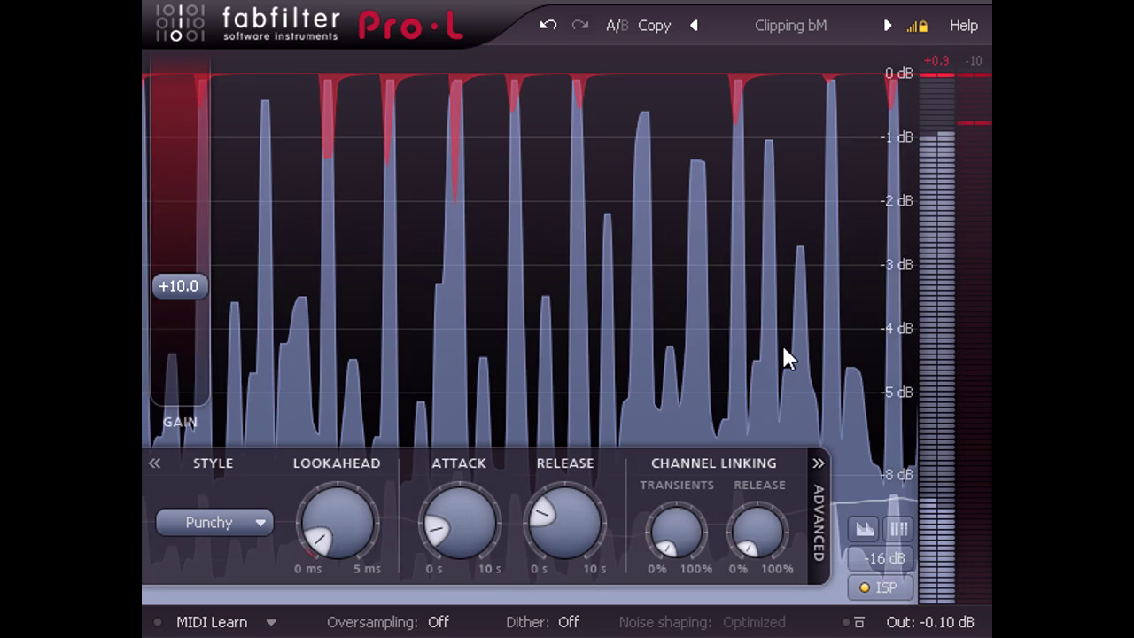
{"action": "mouse_move", "coordinate": [757, 523]}
{"action": "left_mouse_down"}
{"action": "mouse_move", "coordinate": [762, 222]}
{"action": "mouse_move", "coordinate": [766, 530]}
{"action": "left_mouse_up"}
{"action": "left_click_drag", "start_coordinate": [674, 521], "coordinate": [674, 189]}
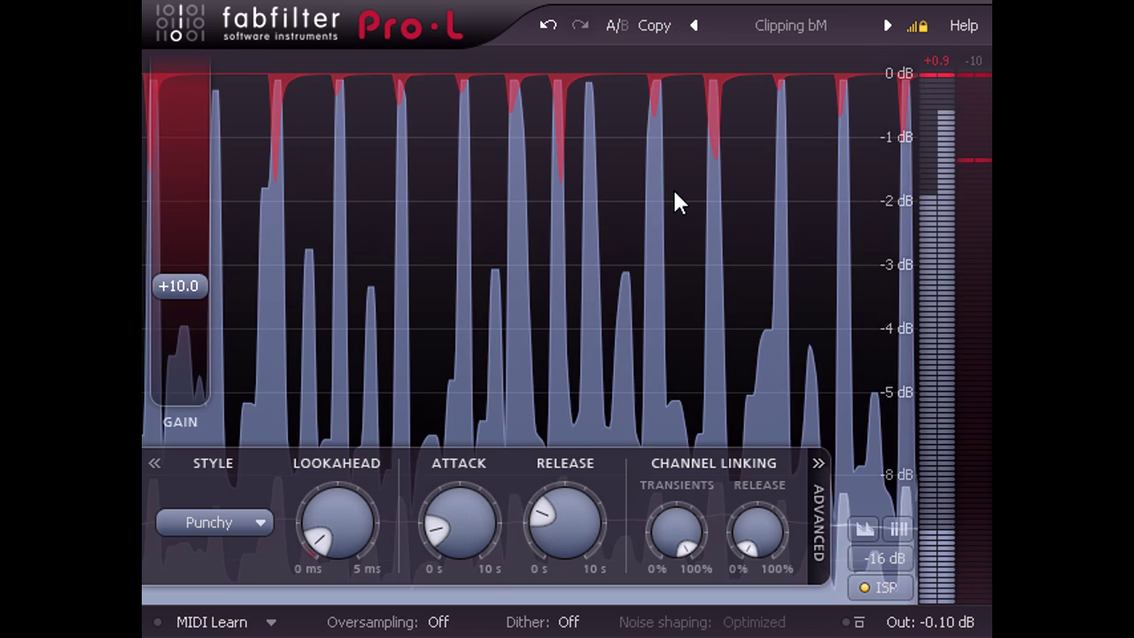
{"action": "left_click", "coordinate": [939, 59]}
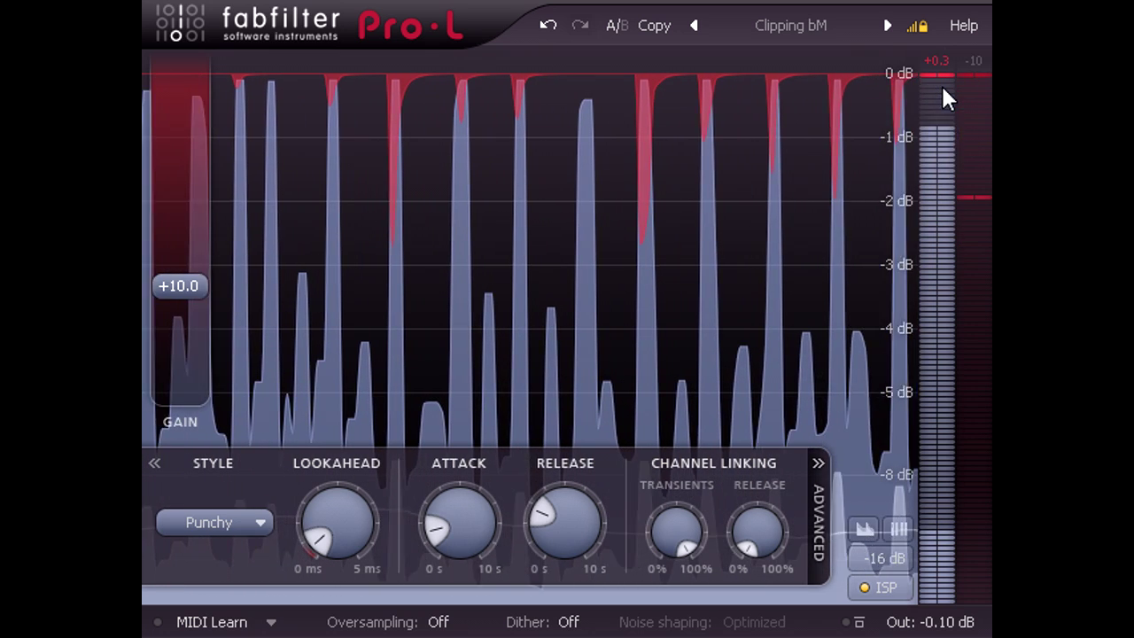
Set 4x oversampling, lookahead about 0.12 ms, attack about 10 ms, and reset peak hold.
{"action": "left_click", "coordinate": [438, 622]}
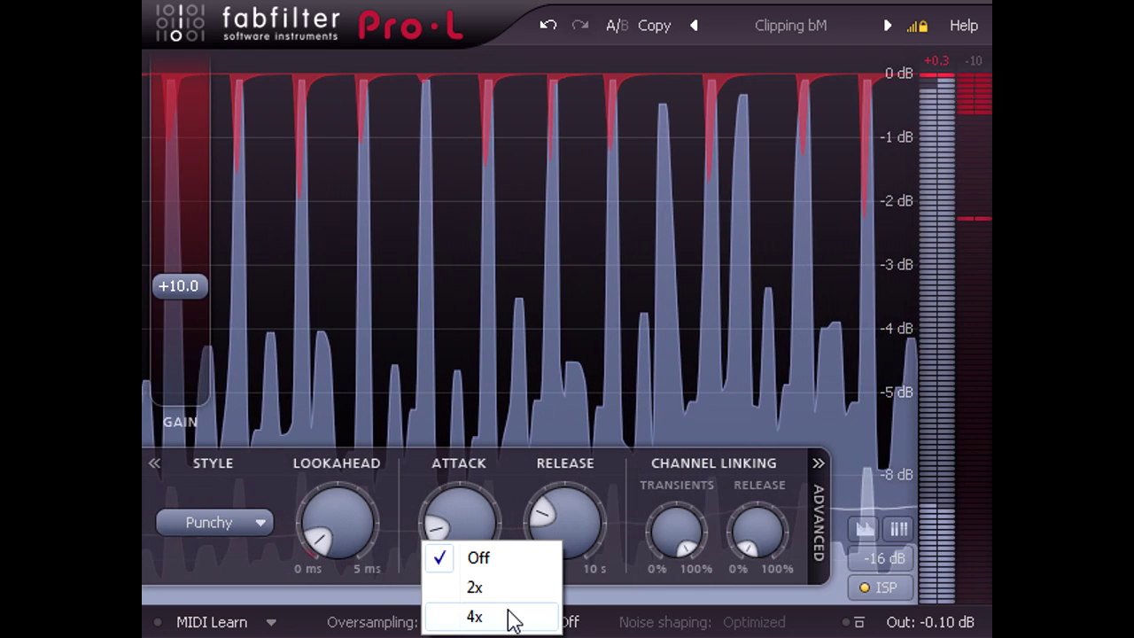
{"action": "left_click", "coordinate": [513, 620]}
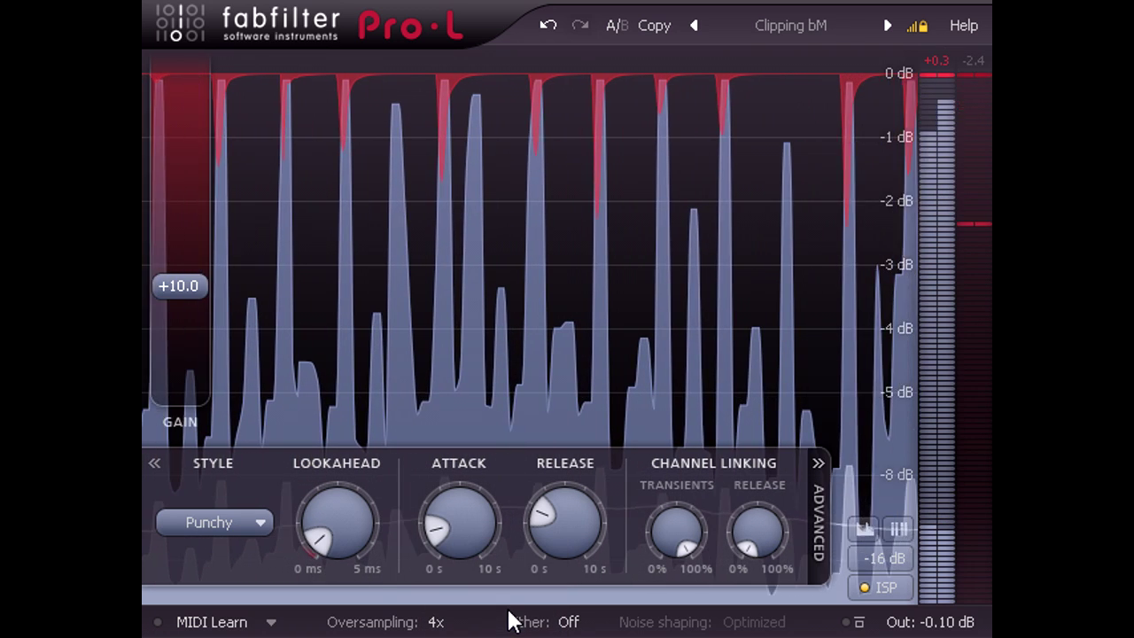
{"action": "mouse_move", "coordinate": [351, 529]}
{"action": "left_click_drag", "start_coordinate": [347, 512], "coordinate": [346, 542]}
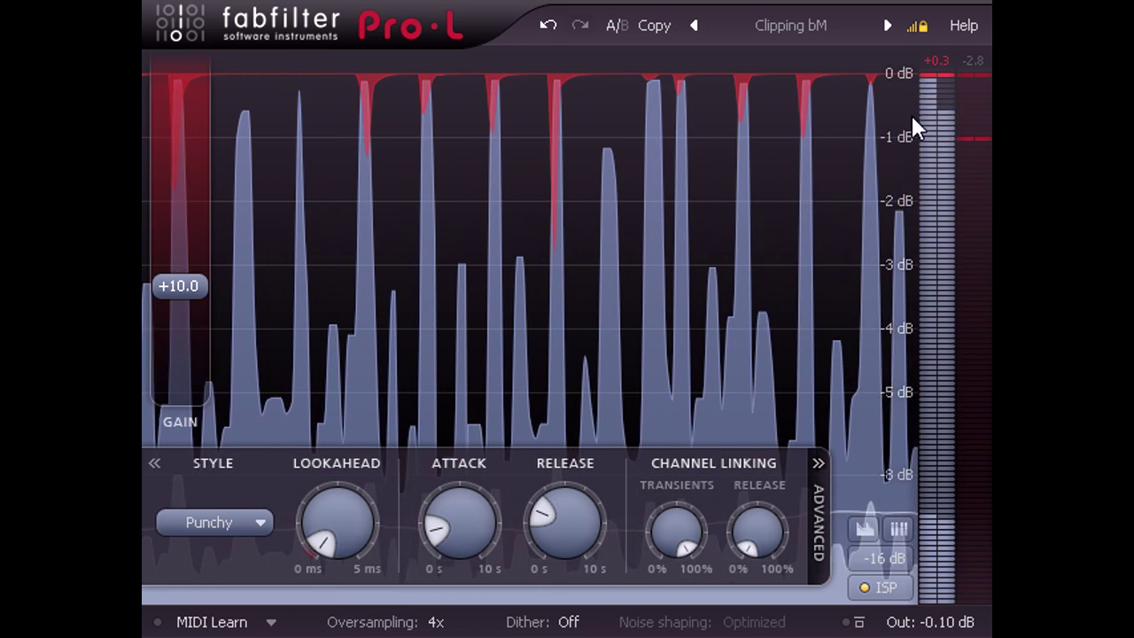
{"action": "left_click", "coordinate": [936, 62]}
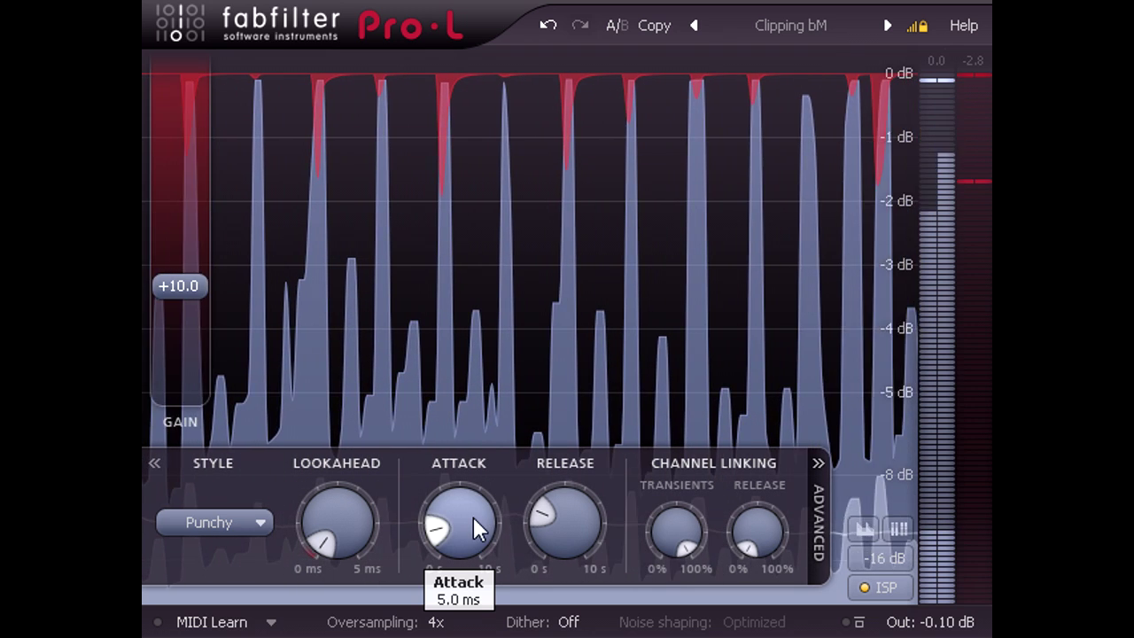
{"action": "left_click_drag", "start_coordinate": [473, 517], "coordinate": [472, 441]}
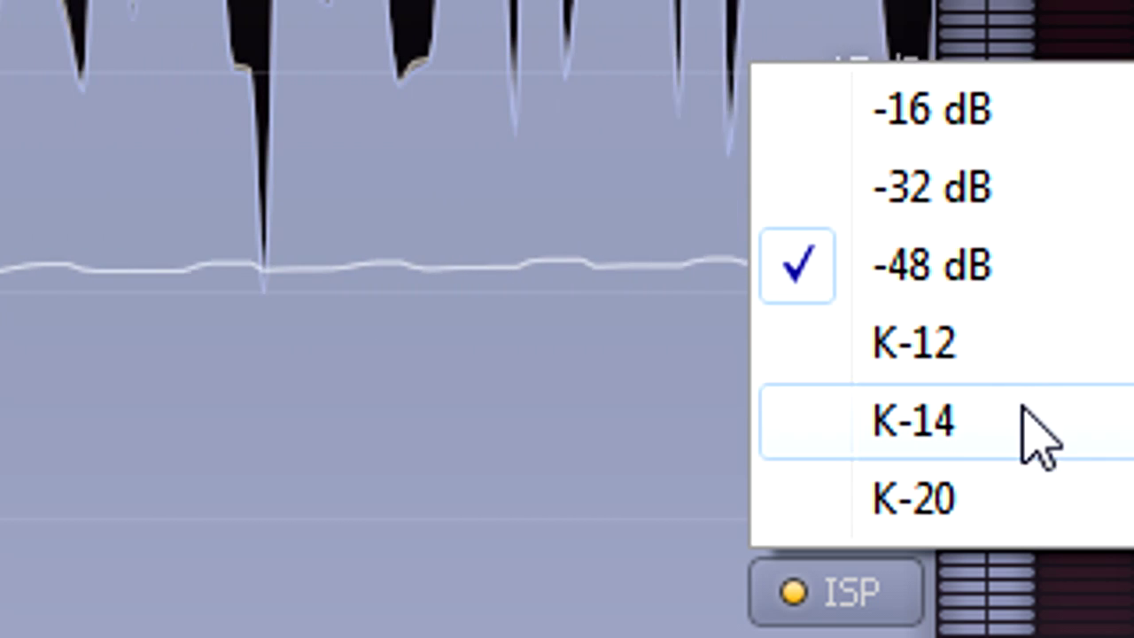
Pick K-20 from the bottom-right meter scale menu.
{"action": "left_click", "coordinate": [1015, 509]}
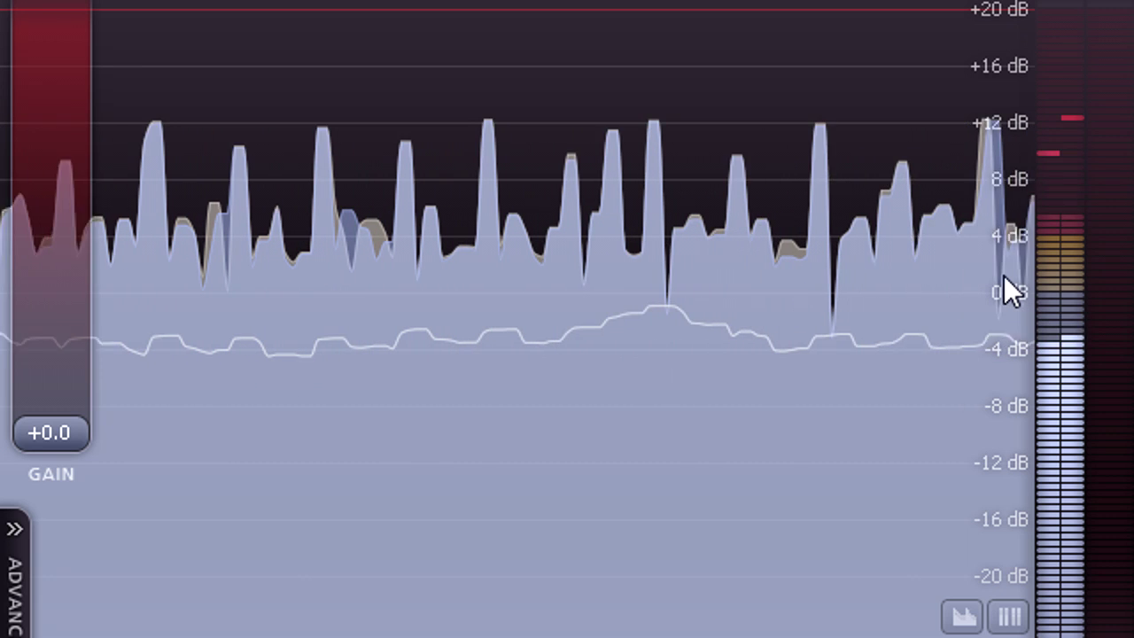
Switch the meter to K-14 and drag the input gain up to +6.0 dB.
{"action": "left_click", "coordinate": [1008, 616]}
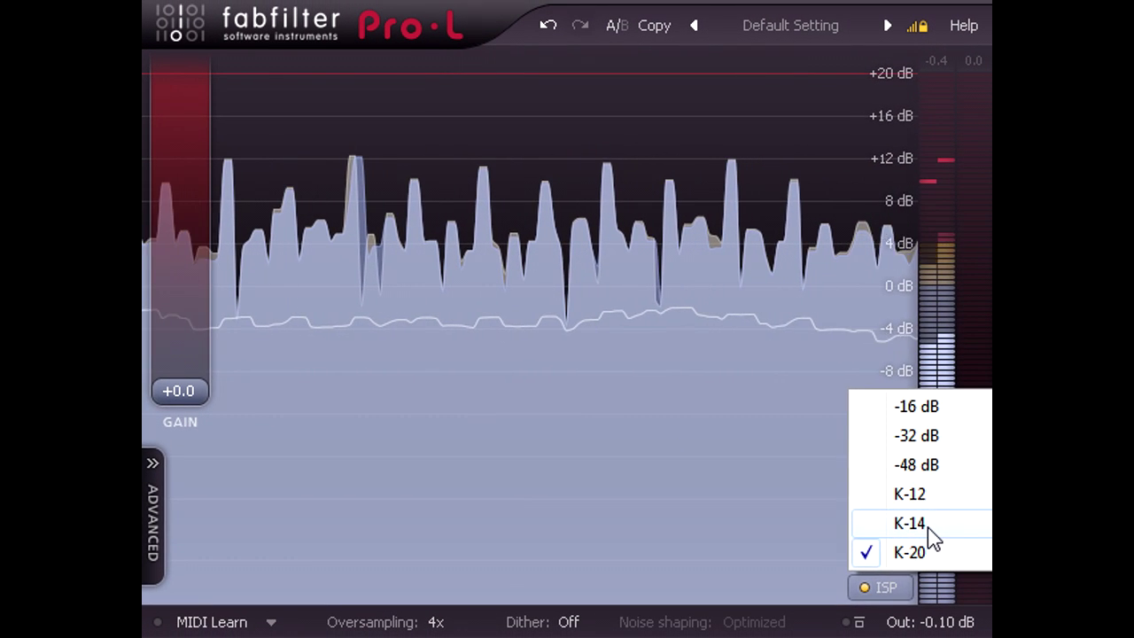
{"action": "left_click", "coordinate": [928, 526]}
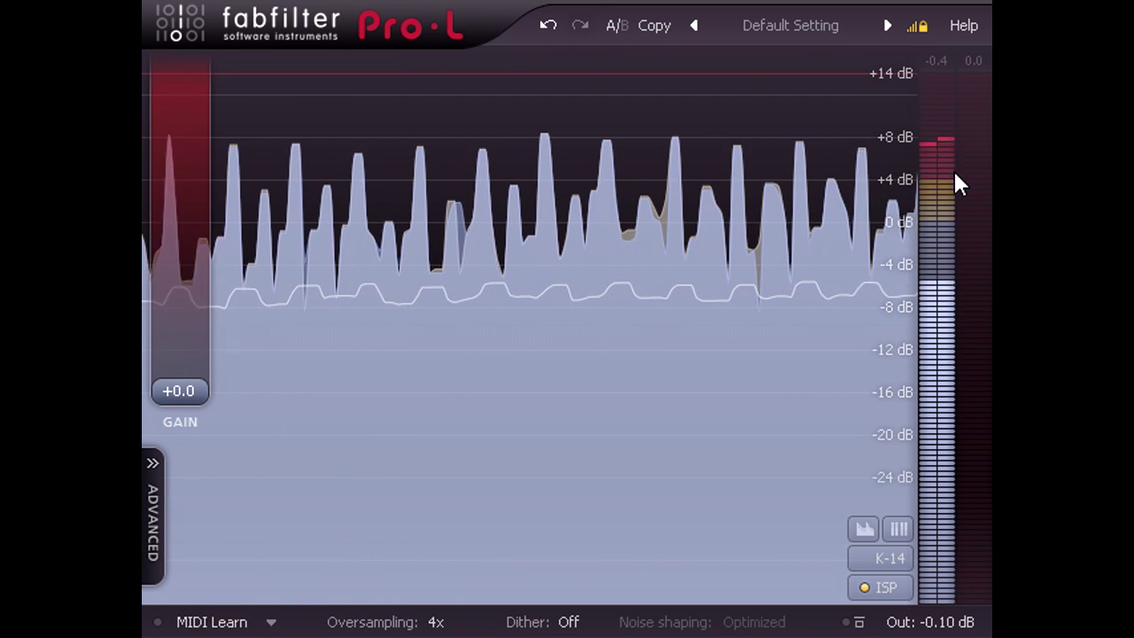
{"action": "left_click_drag", "start_coordinate": [185, 395], "coordinate": [189, 326]}
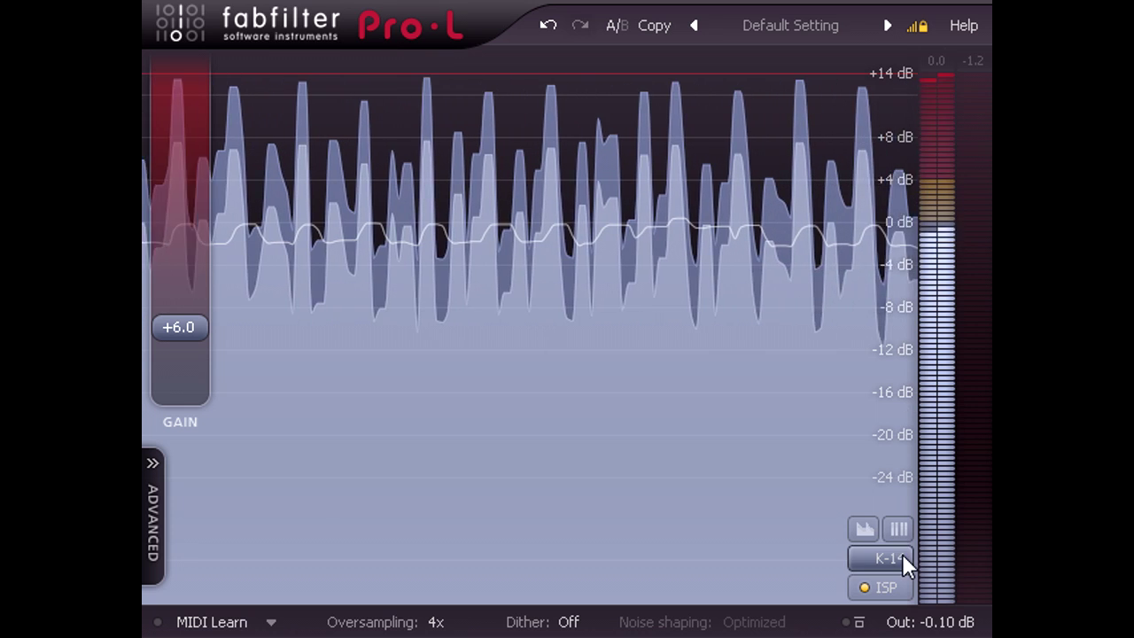
Switch the meter to K-12 and type an exact input gain of 8 dB.
{"action": "left_click", "coordinate": [902, 559]}
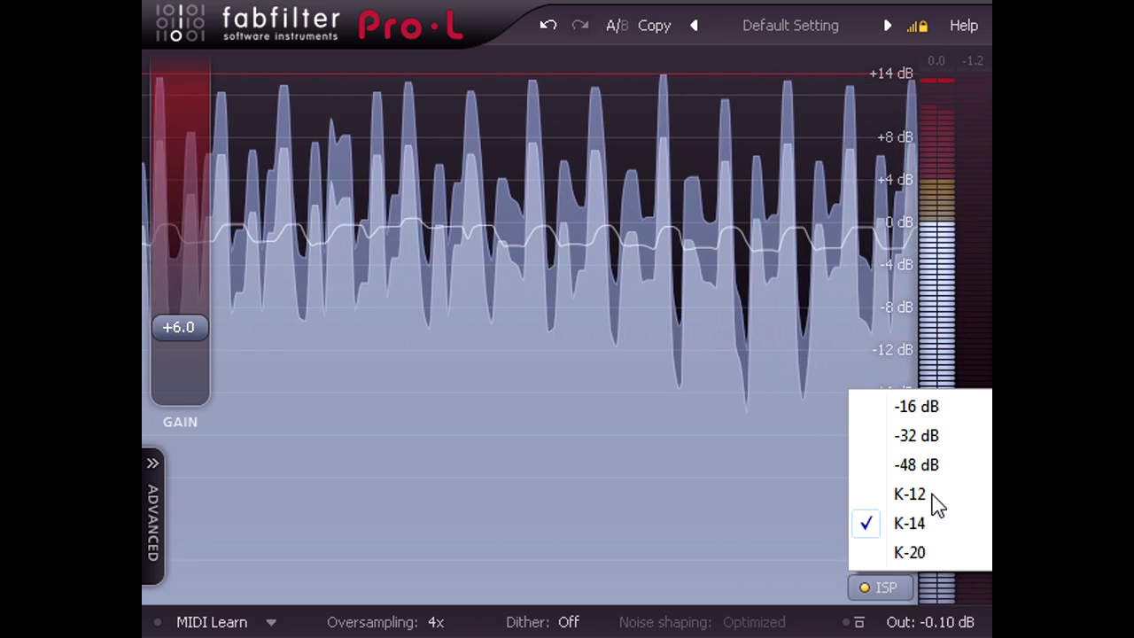
{"action": "left_click", "coordinate": [932, 495]}
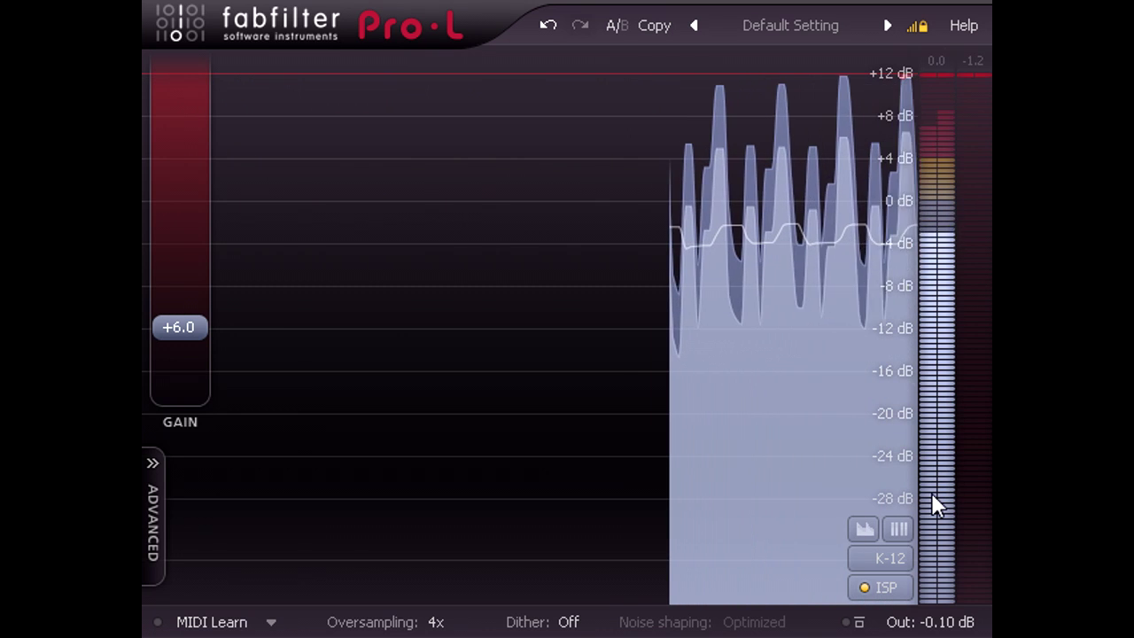
{"action": "mouse_move", "coordinate": [214, 365]}
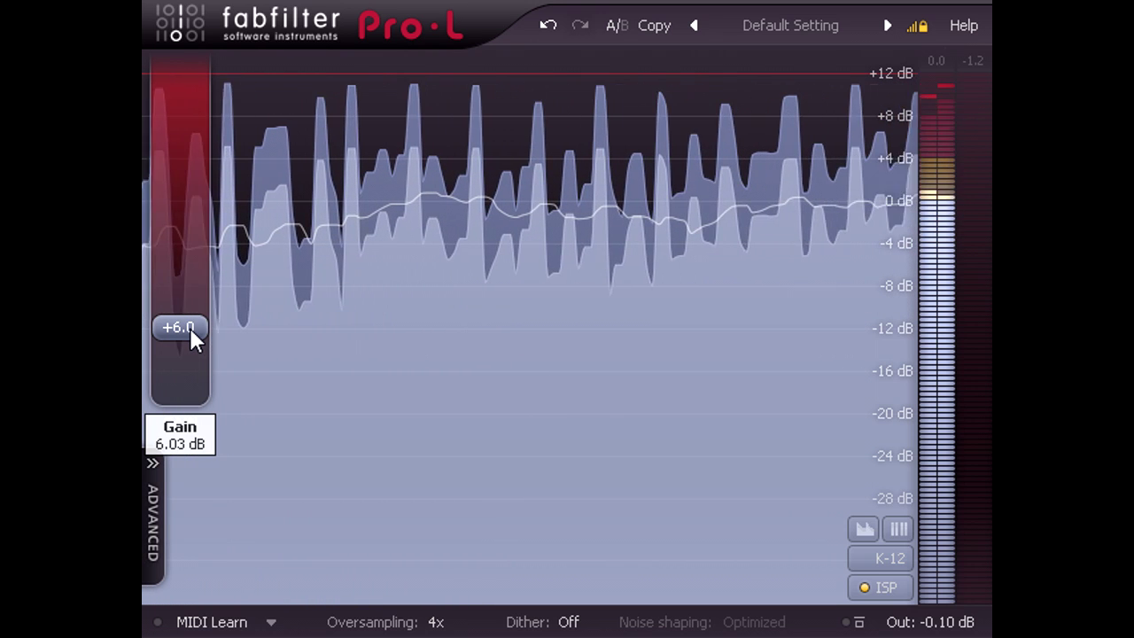
{"action": "double_click", "coordinate": [190, 328]}
{"action": "type", "text": "8"}
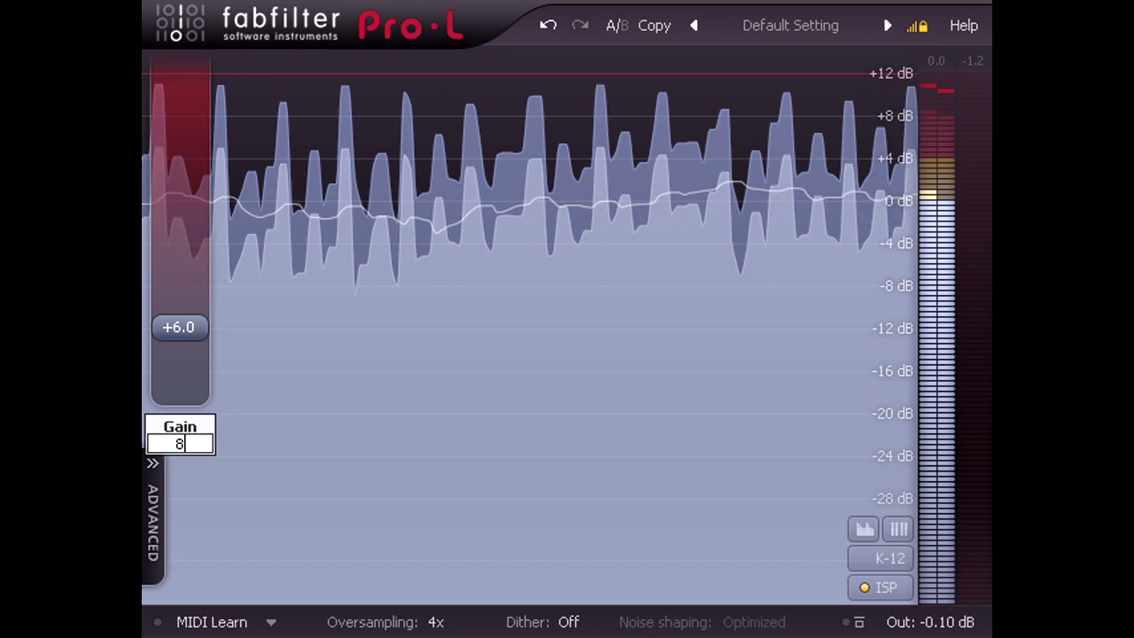
{"action": "key", "text": "Return"}
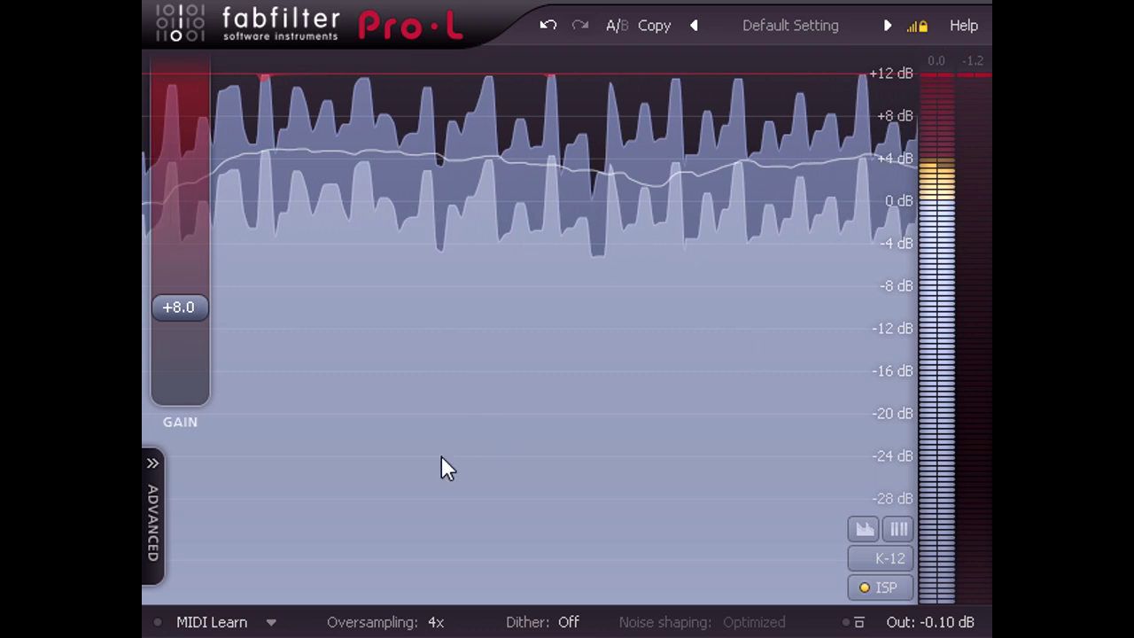
In the Advanced panel, lower lookahead to about 0.17 ms and attack to about 6 ms.
{"action": "left_click", "coordinate": [157, 474]}
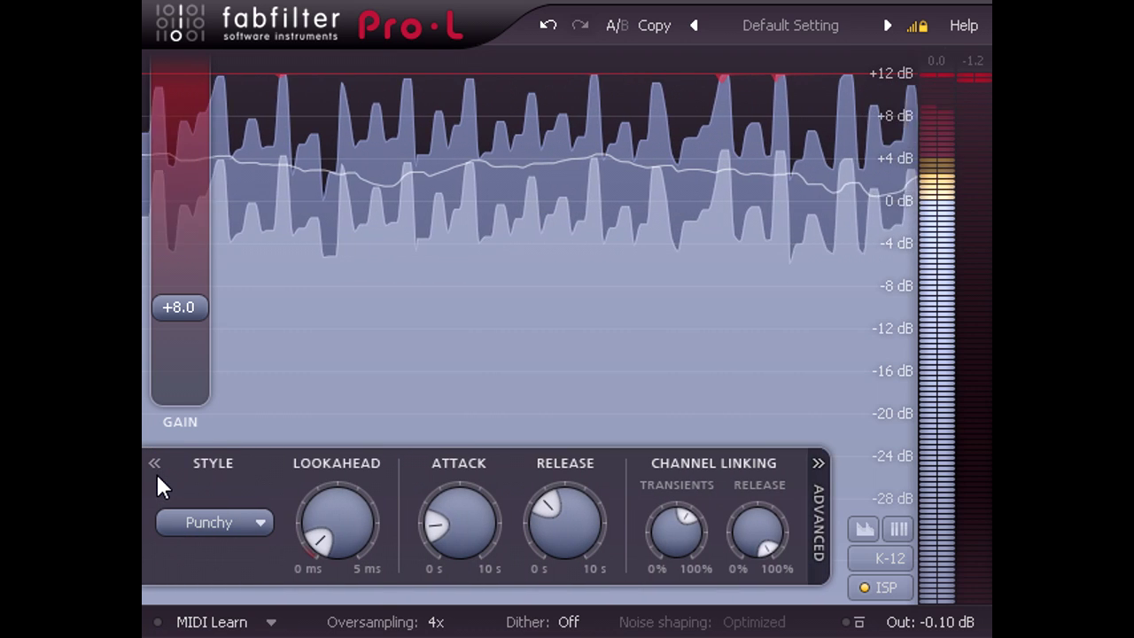
{"action": "left_click_drag", "start_coordinate": [348, 517], "coordinate": [347, 535]}
{"action": "left_click_drag", "start_coordinate": [463, 523], "coordinate": [471, 545]}
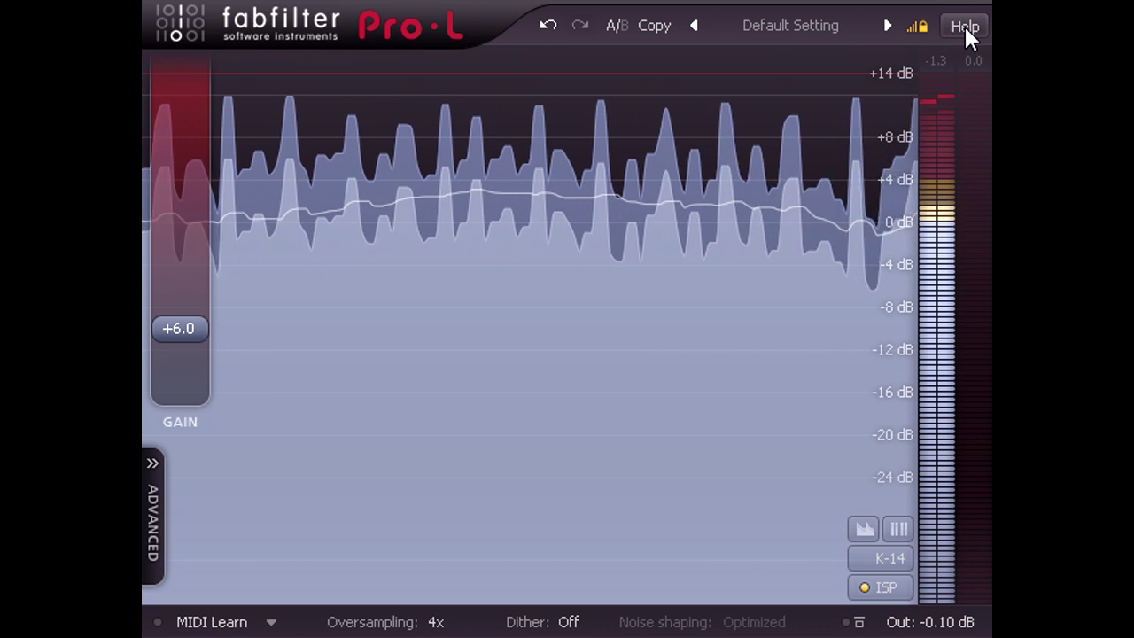
Show the Help menu with Help Topics, interactive hints, FabFilter support links and About.
{"action": "left_click", "coordinate": [965, 26]}
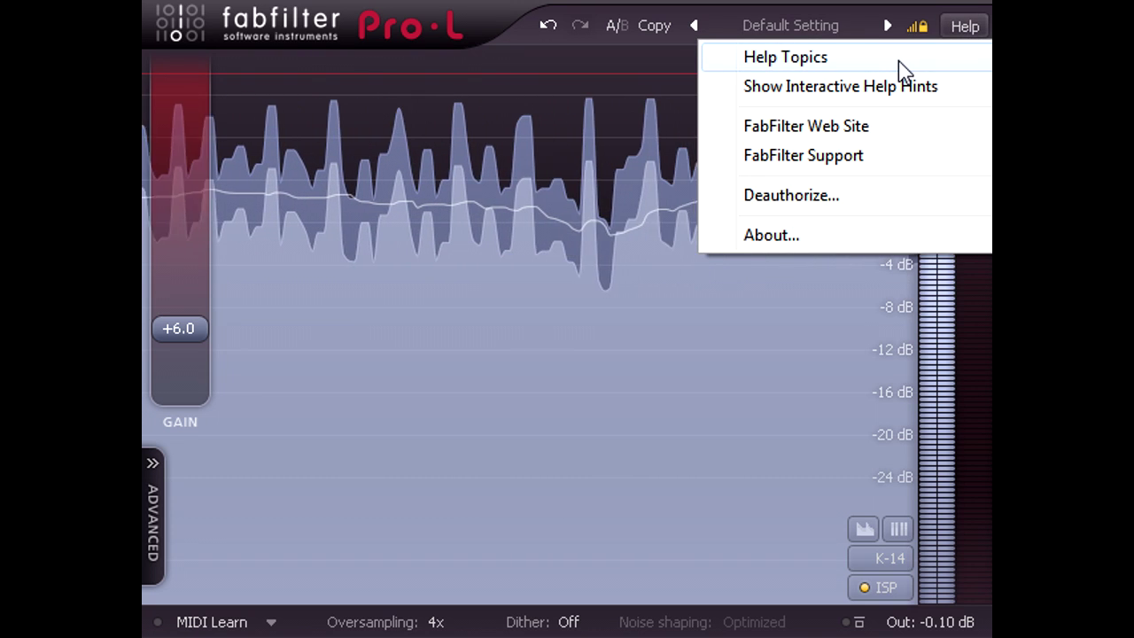